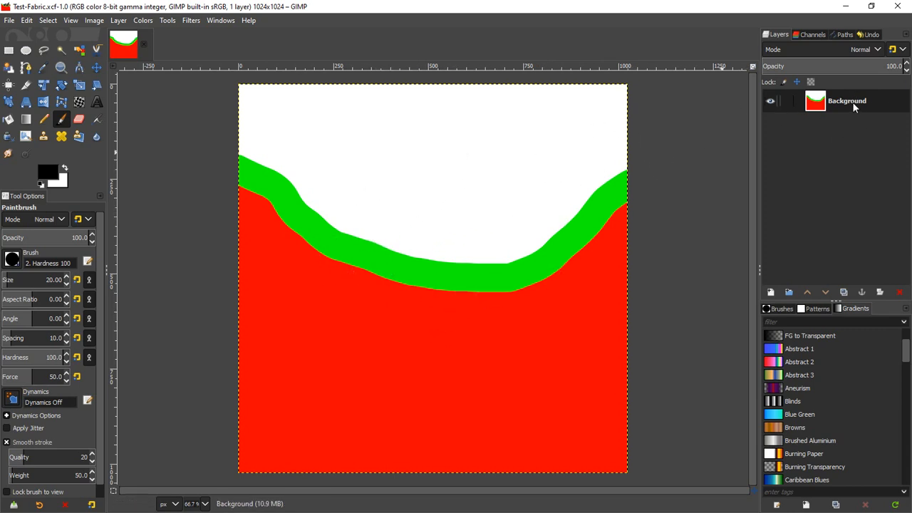
Step: Add a new transparent 1024 × 1024 px layer above the Background layer
right_click(820, 101)
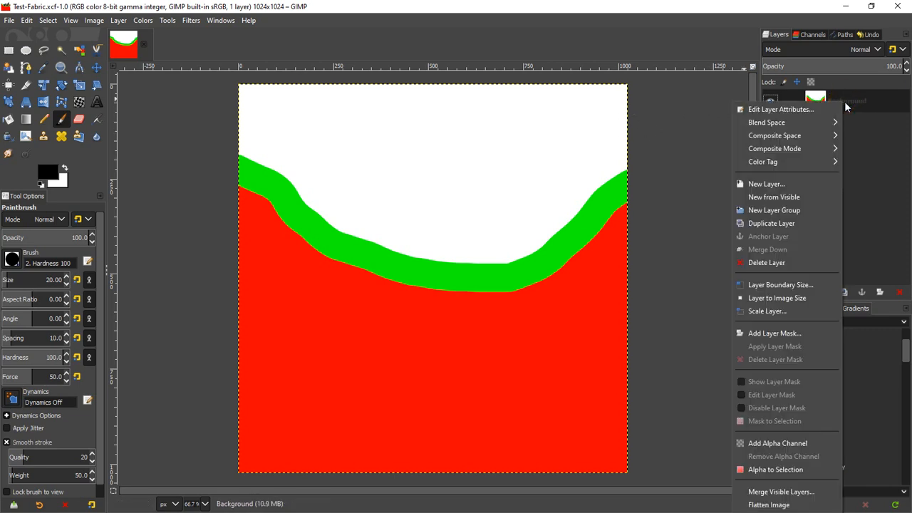
left_click(781, 184)
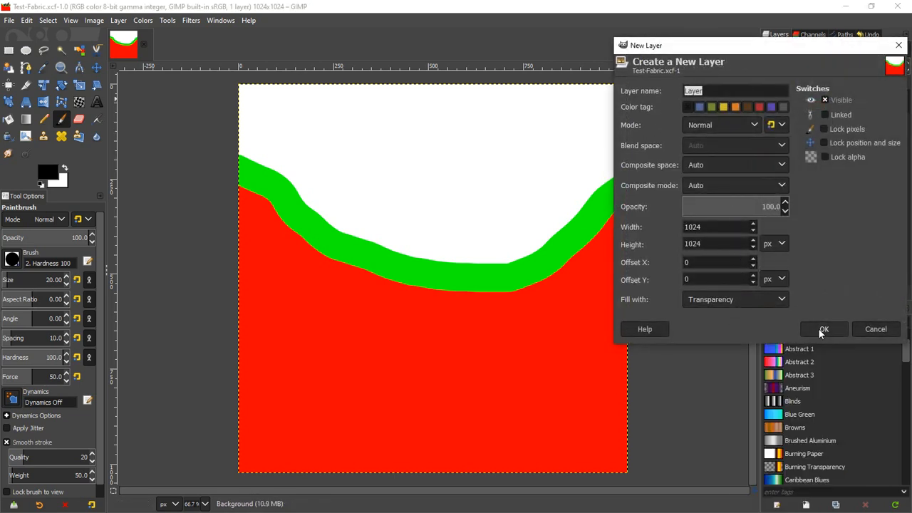
left_click(823, 329)
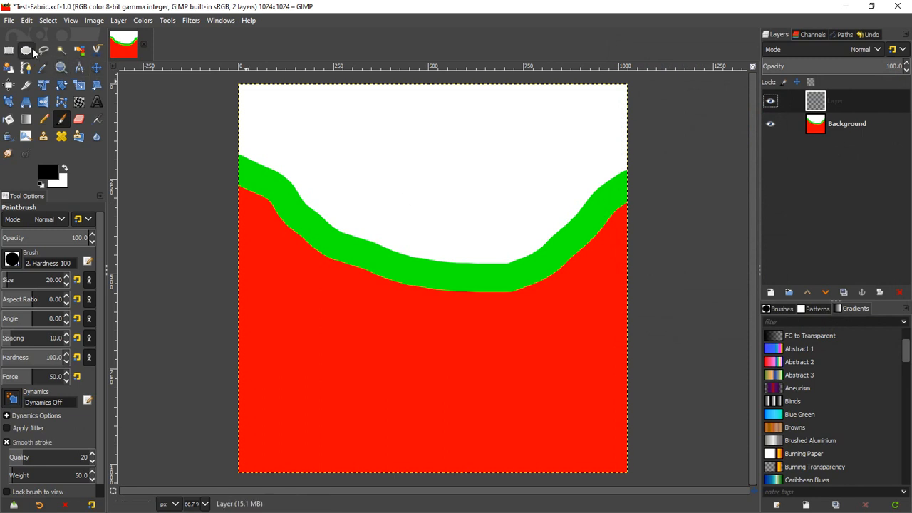
Step: Draw an open five-point path forming a shallow V across the upper white area with the Paths tool
left_click(27, 68)
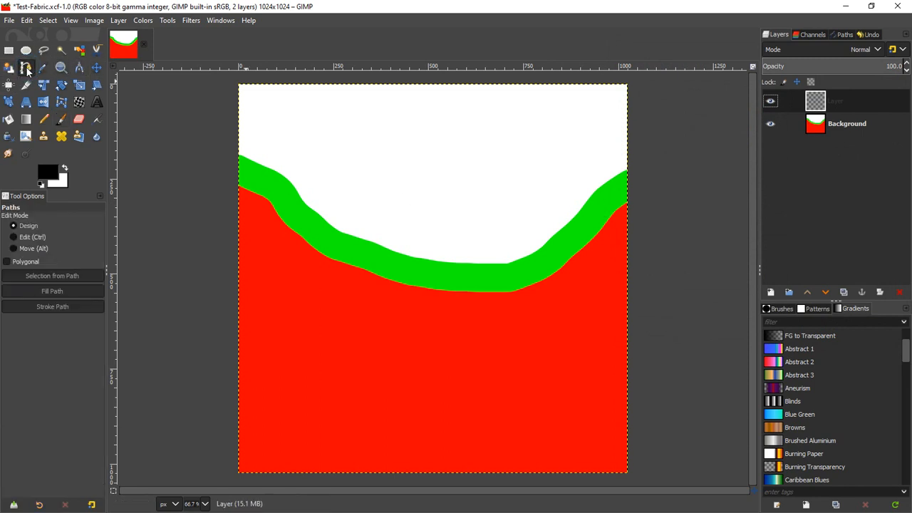
left_click(280, 125)
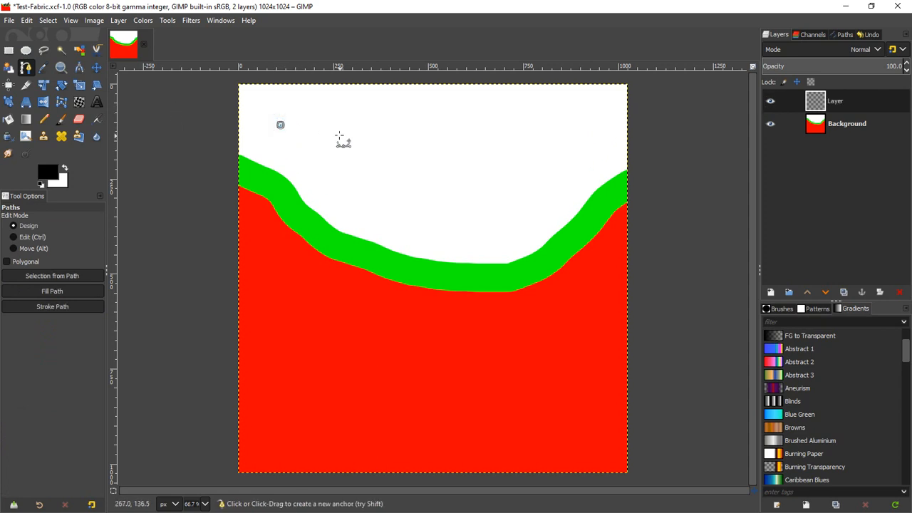
left_click(339, 135)
left_click(445, 148)
left_click(526, 126)
left_click(583, 109)
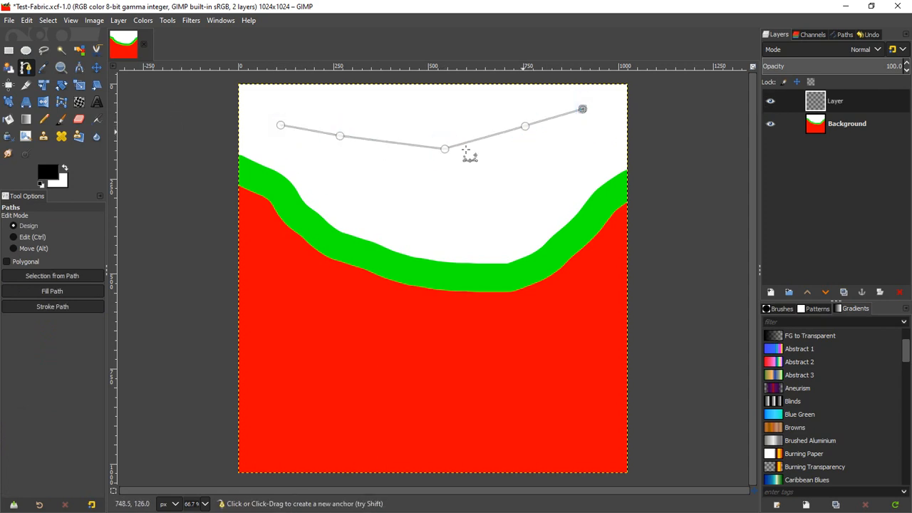
Step: Stroke the open path with a 4 px solid-color line using the custom dash pattern, and leave the Paths tool
left_click(52, 306)
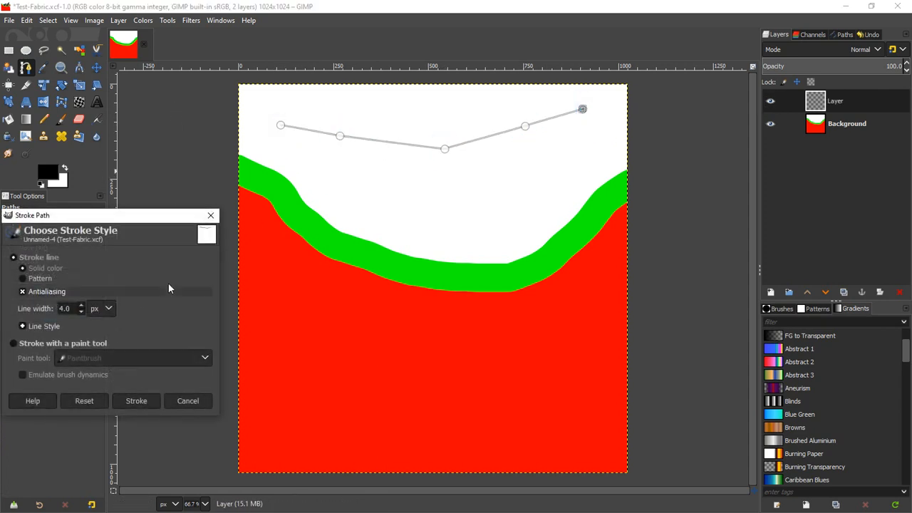
mouse_move(126, 211)
left_mouse_down()
mouse_move(275, 193)
mouse_move(284, 172)
left_mouse_up()
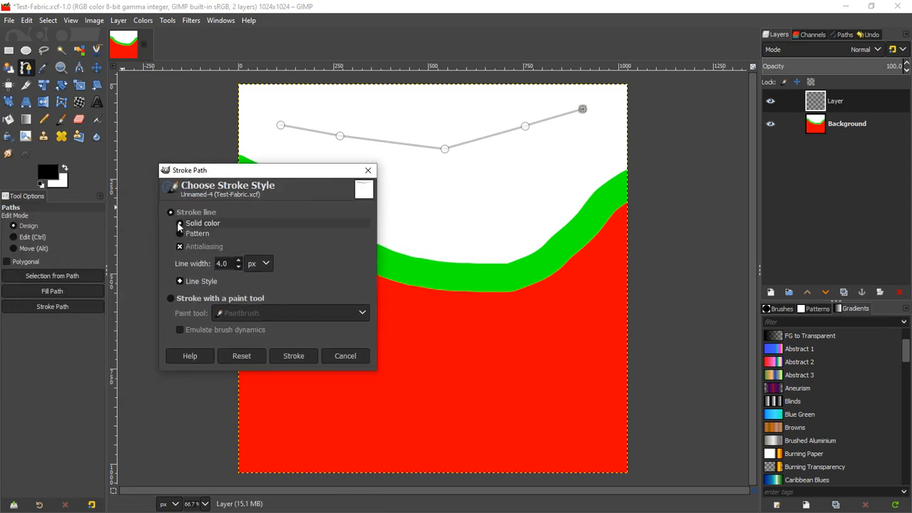
left_click(182, 282)
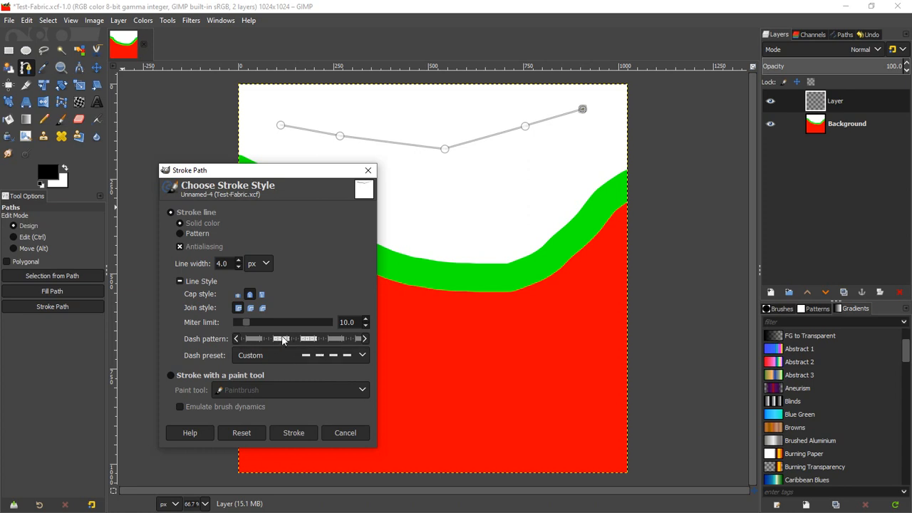
left_click(249, 295)
mouse_move(306, 171)
left_mouse_down()
mouse_move(757, 160)
mouse_move(763, 144)
left_mouse_up()
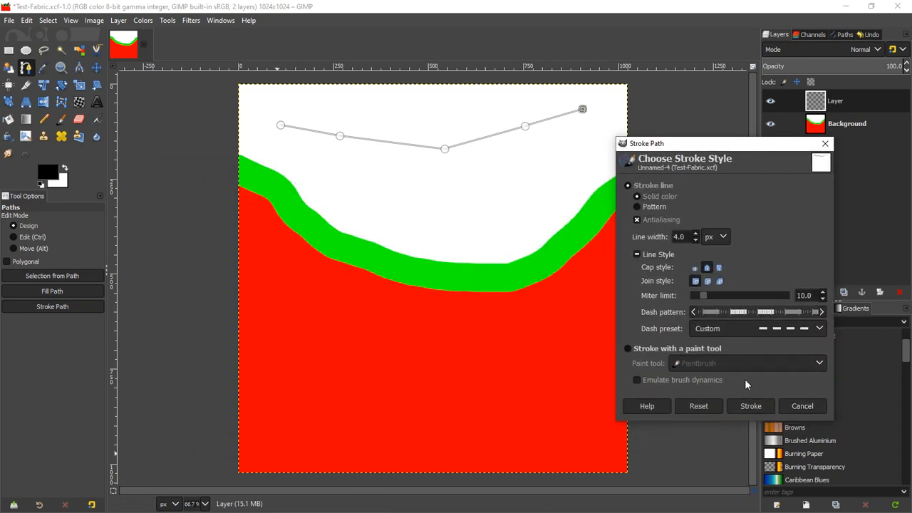
left_click(756, 411)
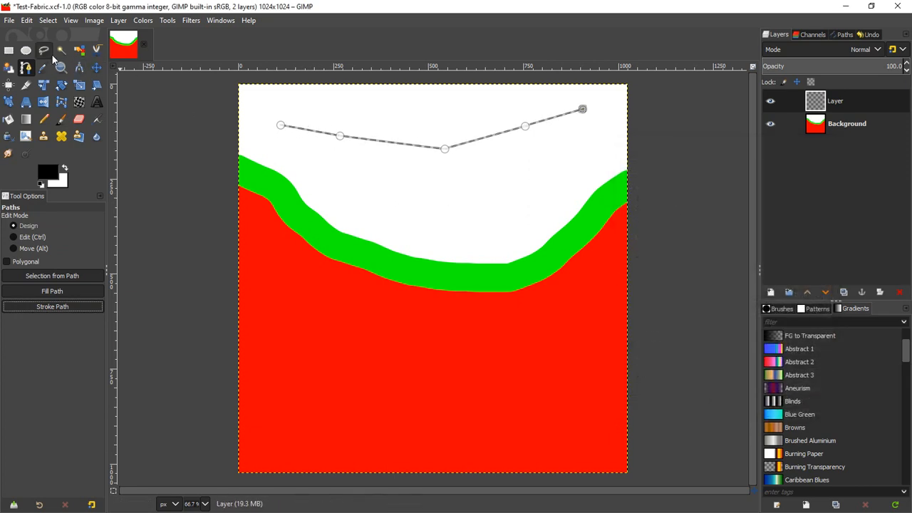
left_click(97, 68)
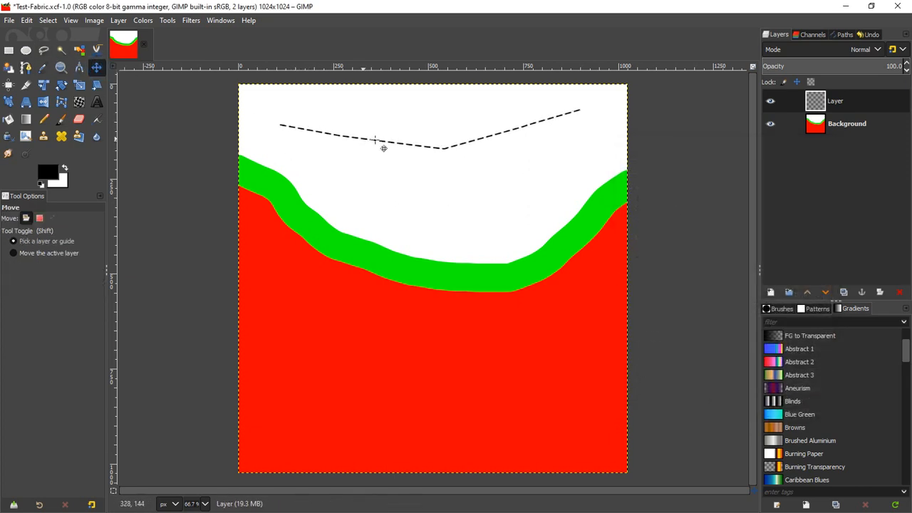
Step: Make an elliptical selection about 240 × 185 px in the white area below the dashed line and convert it to a path
left_click(25, 50)
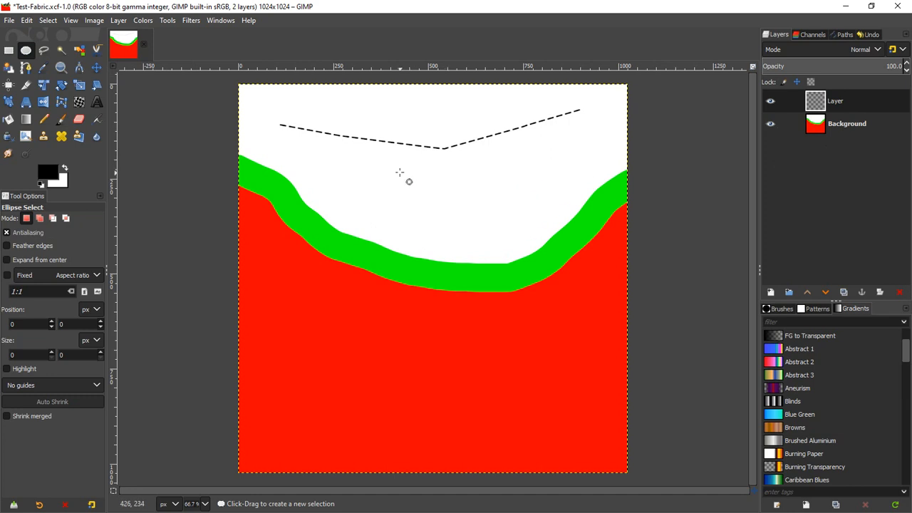
left_click_drag(399, 173, 488, 242)
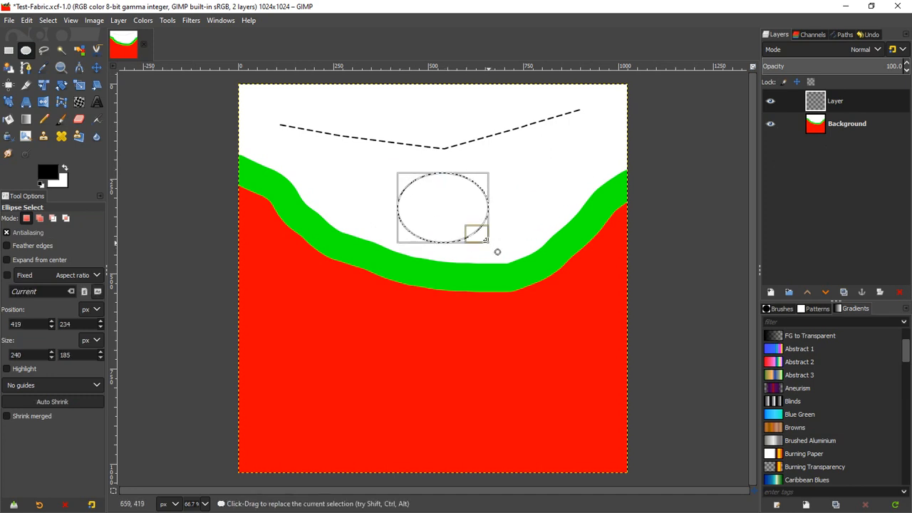
left_click(845, 35)
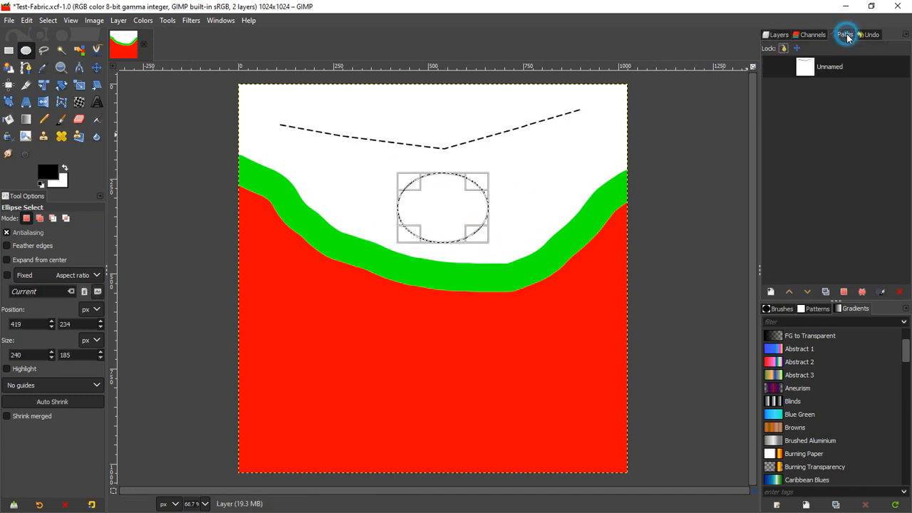
right_click(812, 116)
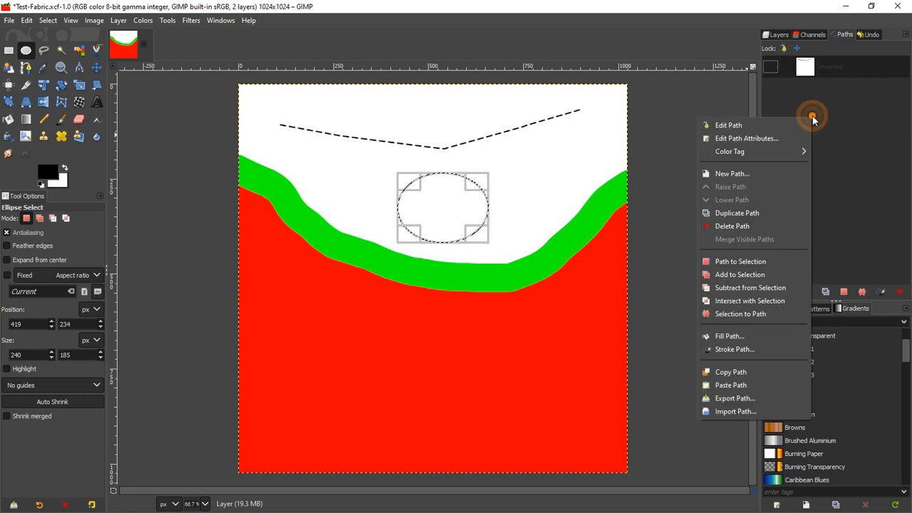
left_click(756, 316)
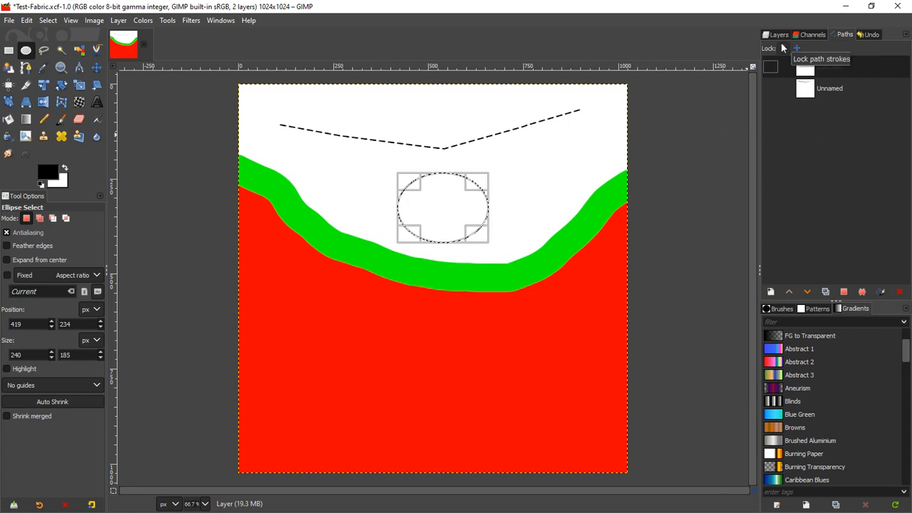
Step: Stroke the ellipse path on the new layer with a 4 px solid-color line and clear the selection
left_click(779, 35)
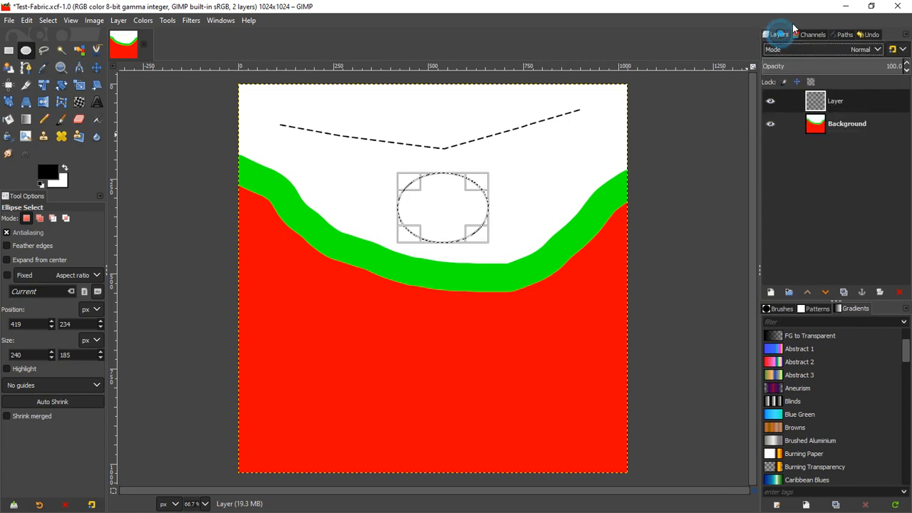
left_click(843, 35)
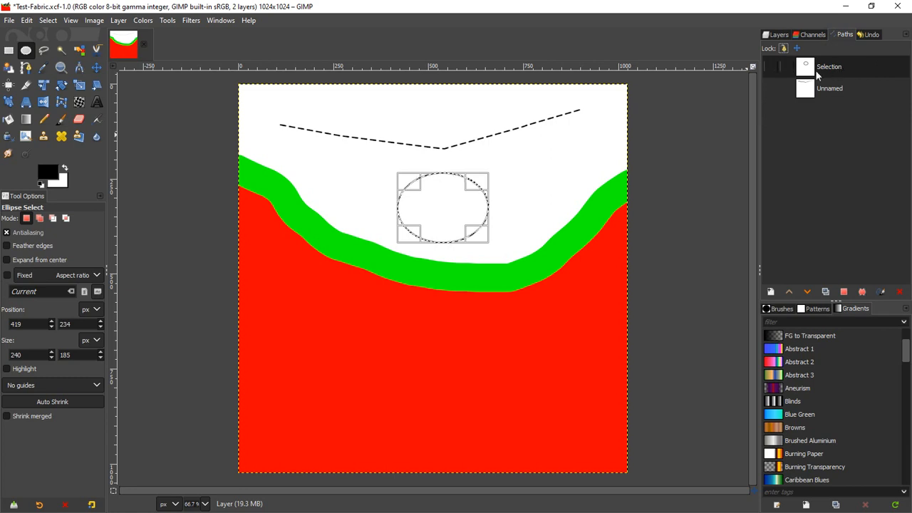
right_click(835, 70)
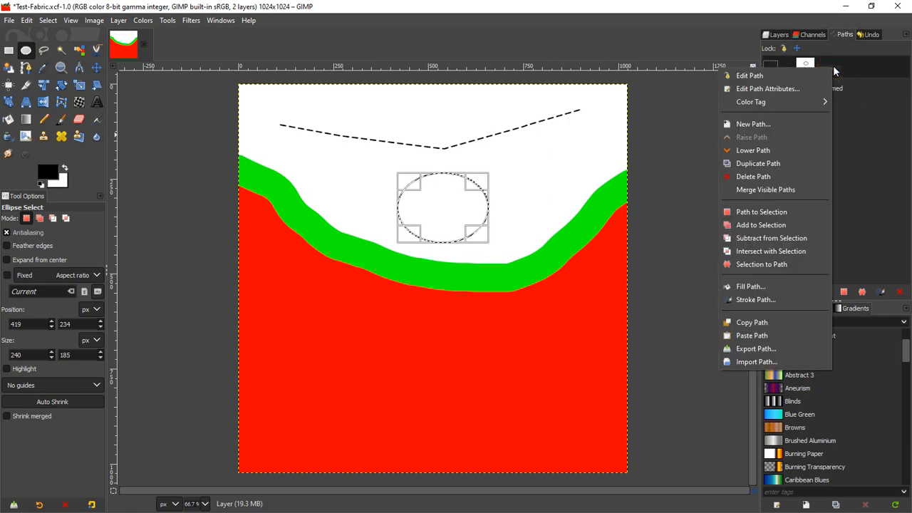
left_click(766, 300)
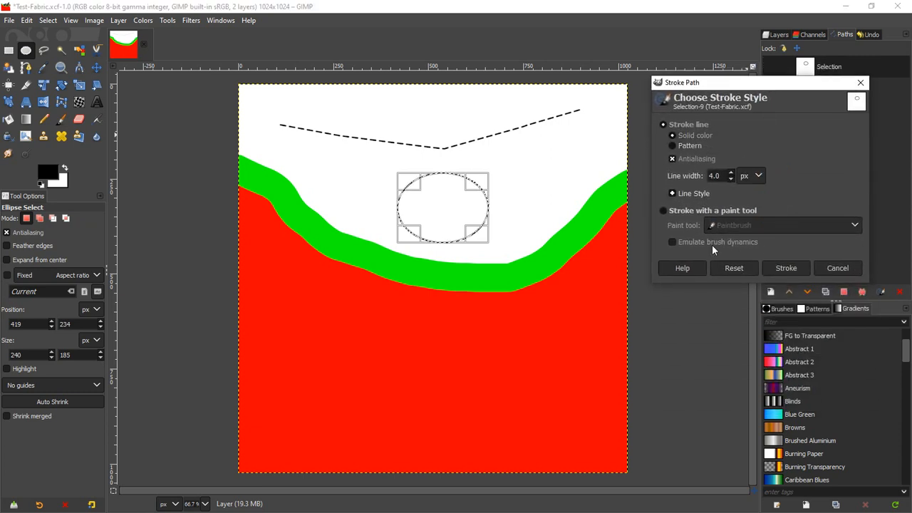
left_click(797, 266)
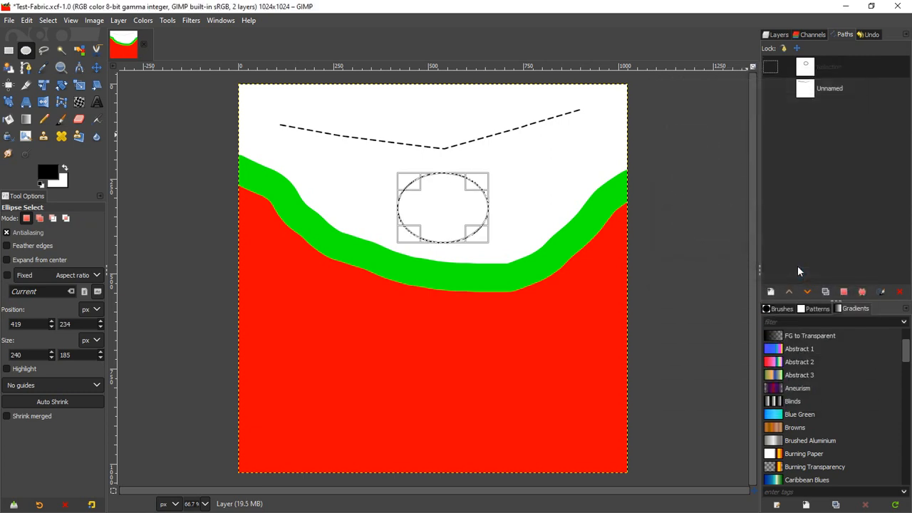
left_click(47, 20)
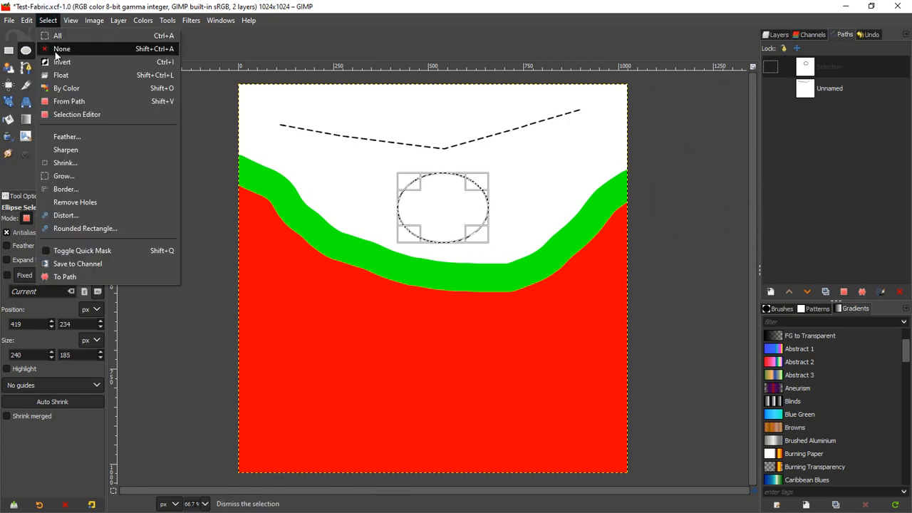
left_click(60, 49)
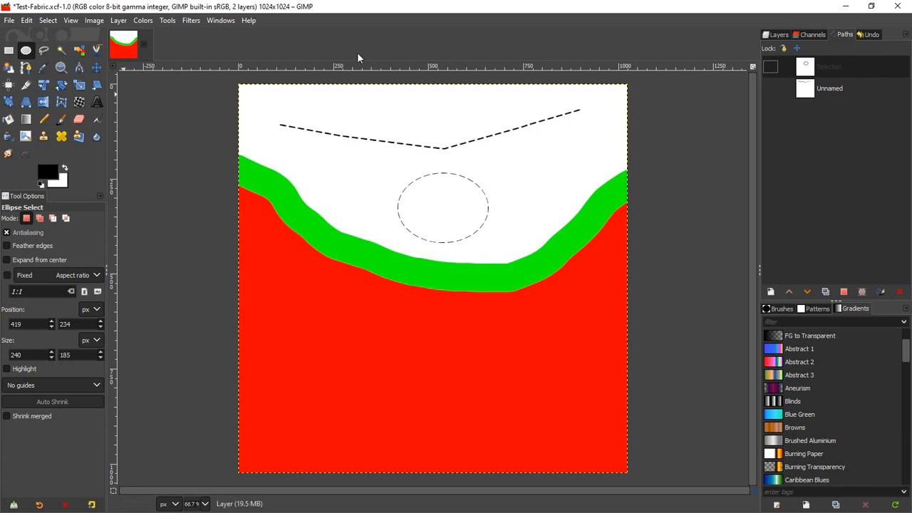
Step: Select the green band on the Background layer with Fuzzy Select
left_click(778, 34)
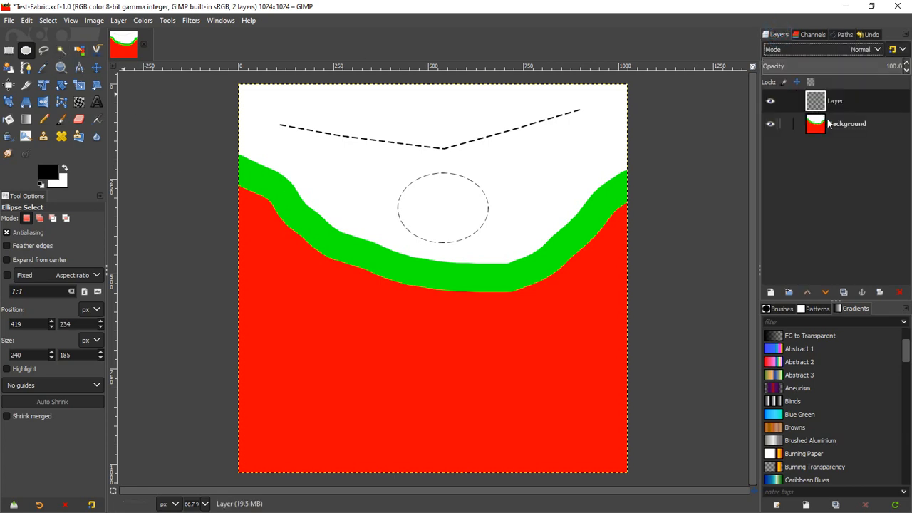
left_click(834, 123)
left_click(62, 48)
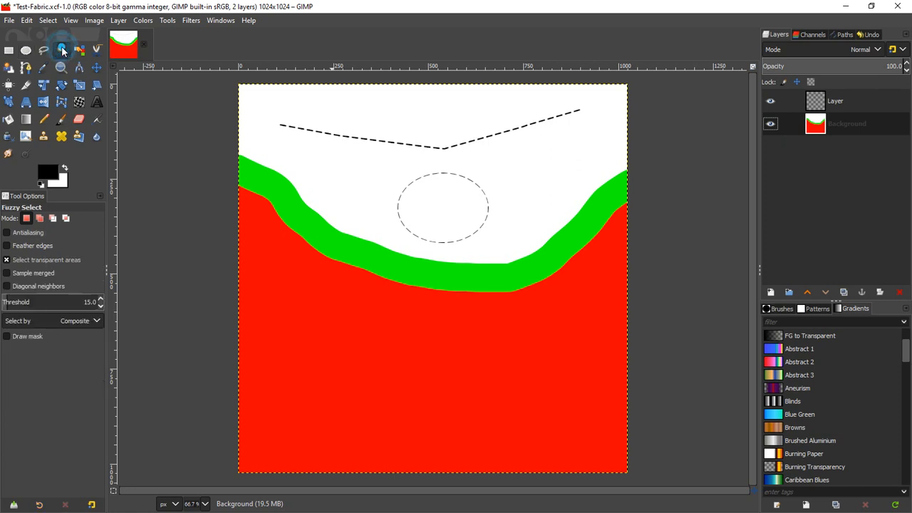
left_click(263, 184)
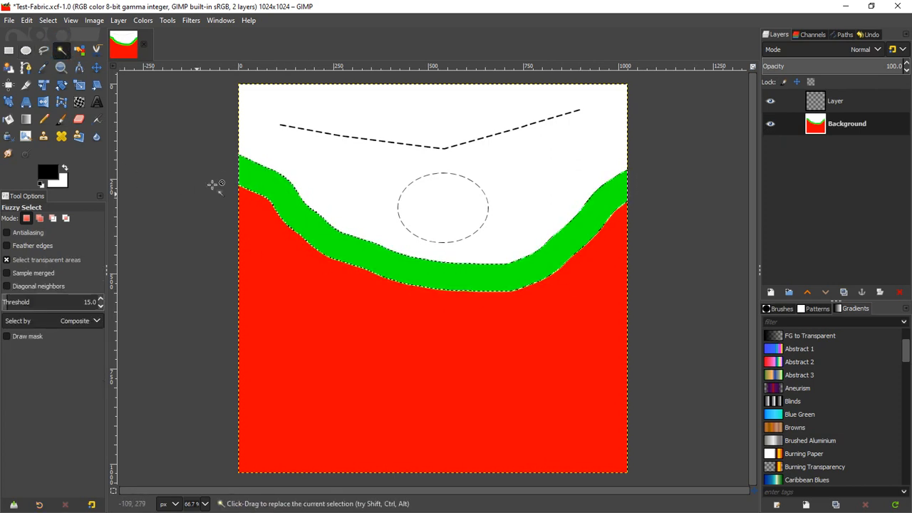
Step: Make the transparent layer active and convert the green band selection to a path
left_click(841, 101)
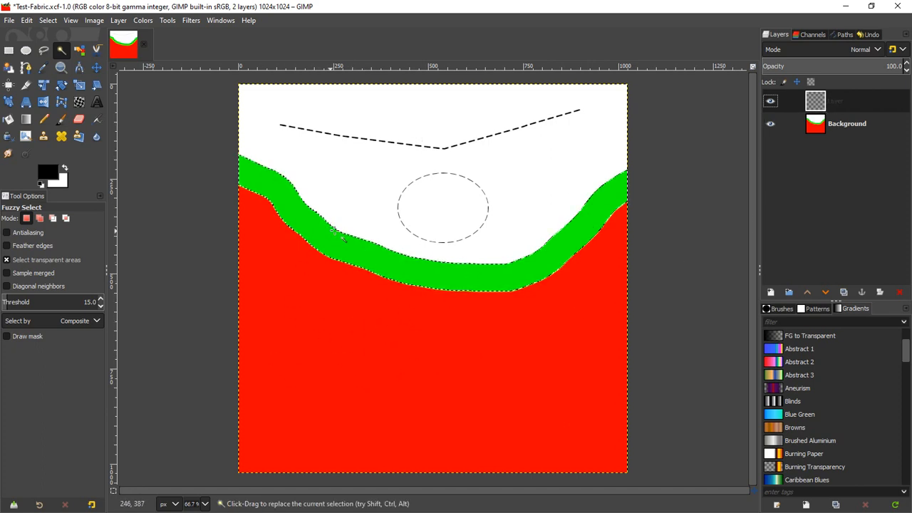
left_click(845, 35)
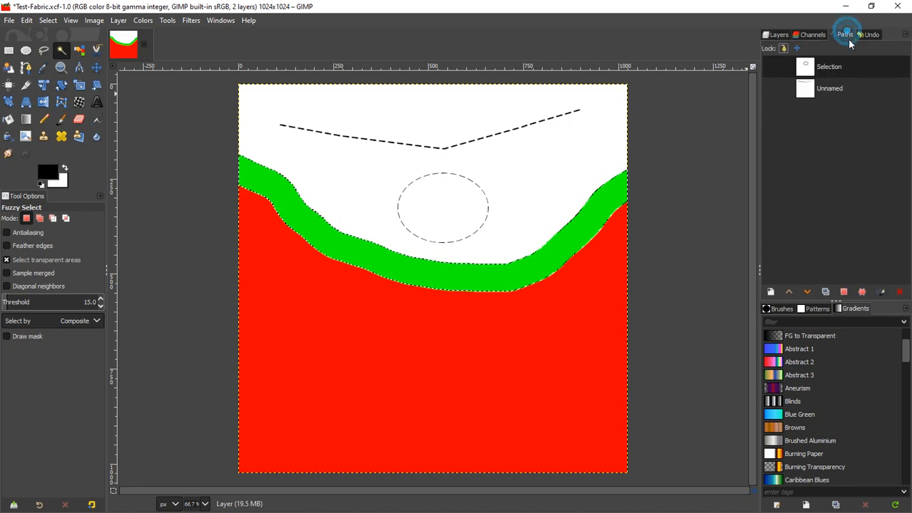
right_click(797, 123)
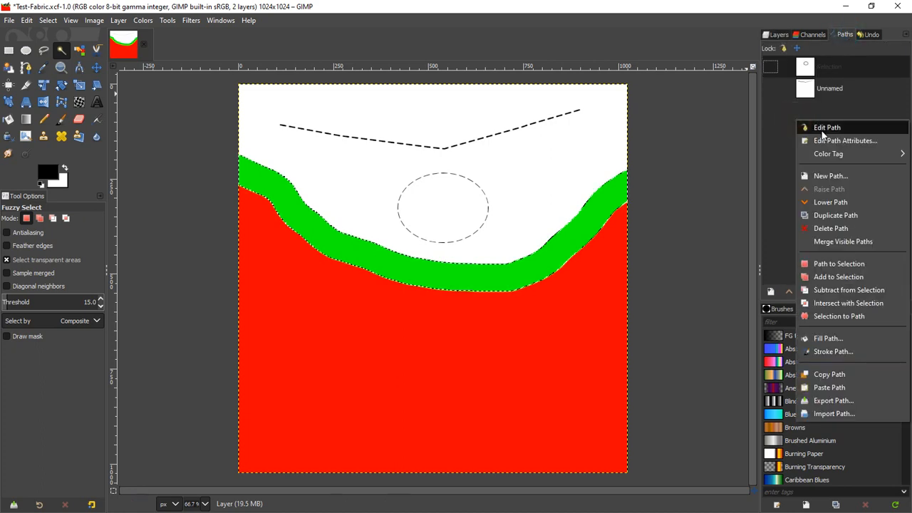
left_click(840, 317)
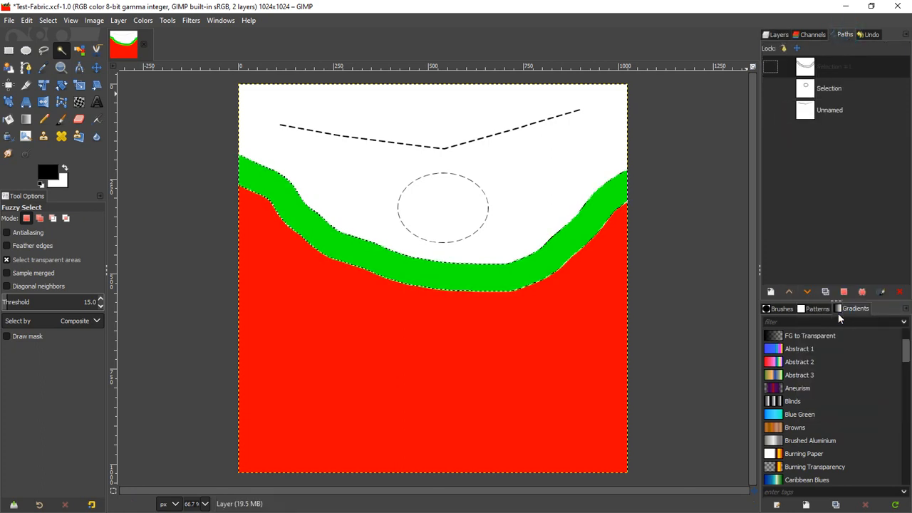
Step: Stroke the green band's path with a 4 px solid-color line on the transparent layer
left_click(801, 68)
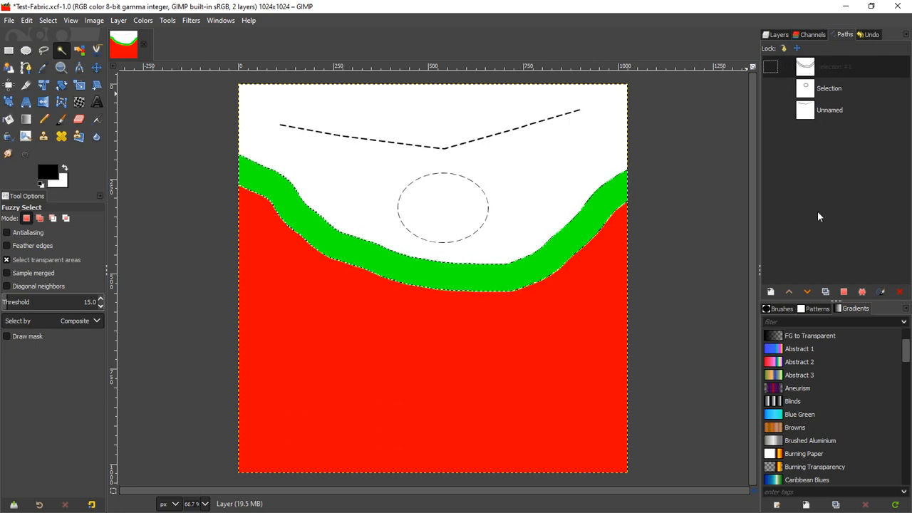
right_click(808, 155)
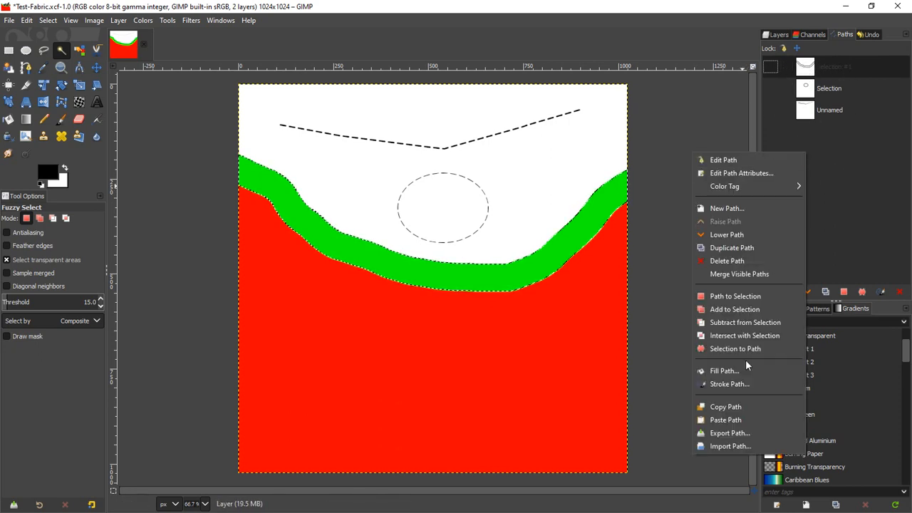
left_click(742, 387)
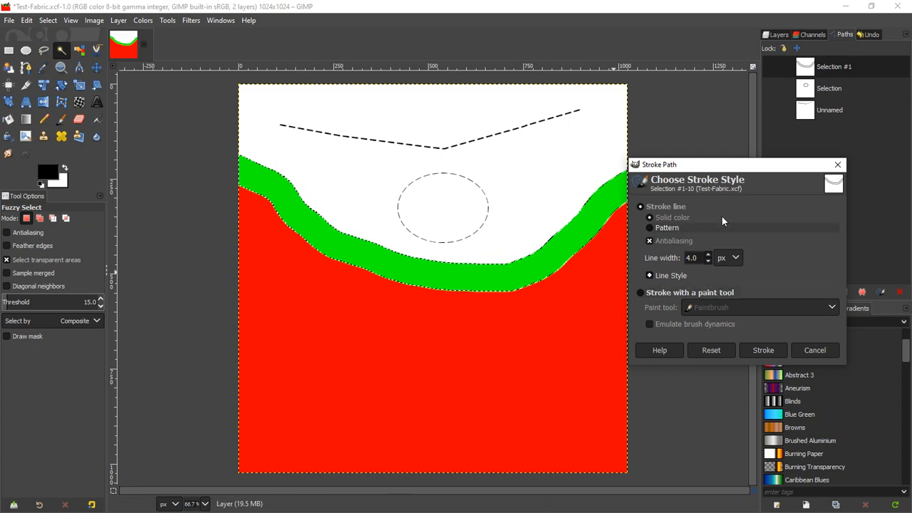
left_click(768, 349)
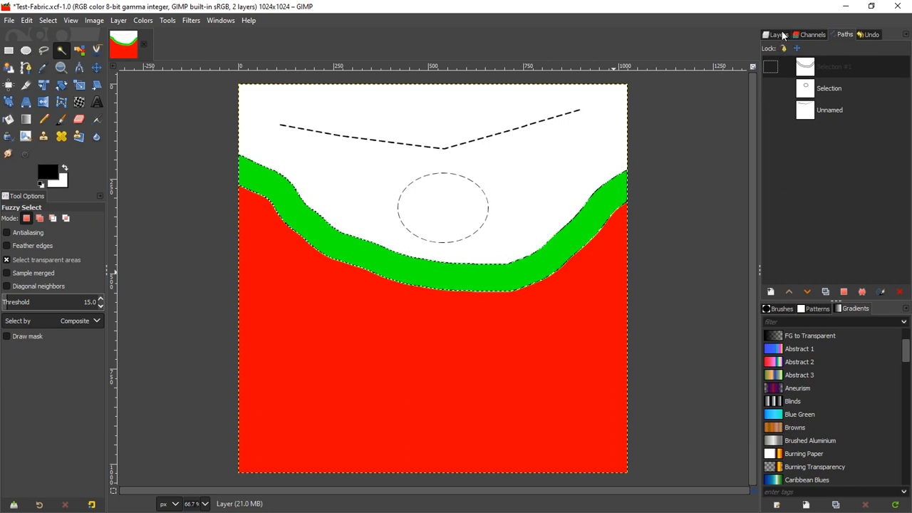
Step: Return to the layer list and clear the selection around the green band
left_click(778, 34)
left_click(48, 21)
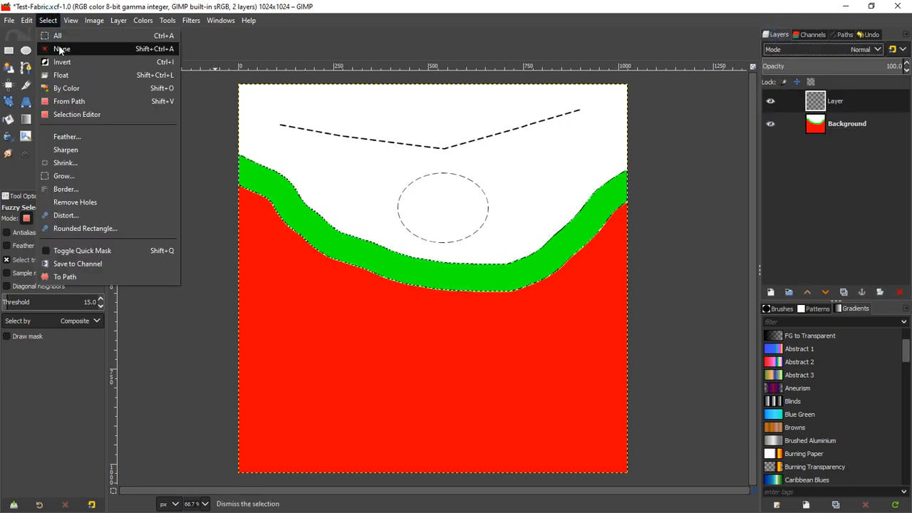
left_click(62, 50)
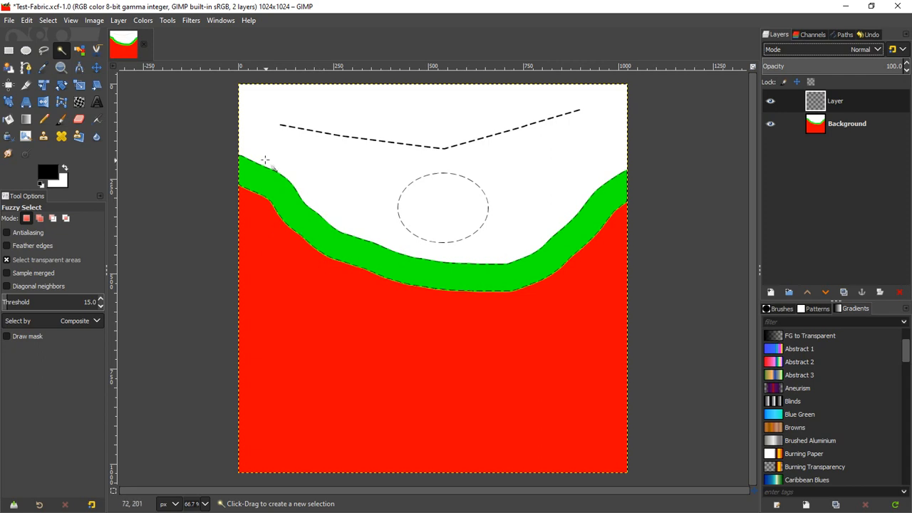
Step: Move the dashed-line layer slightly upward so the lower dashes sit just inside the green band
left_click(96, 67)
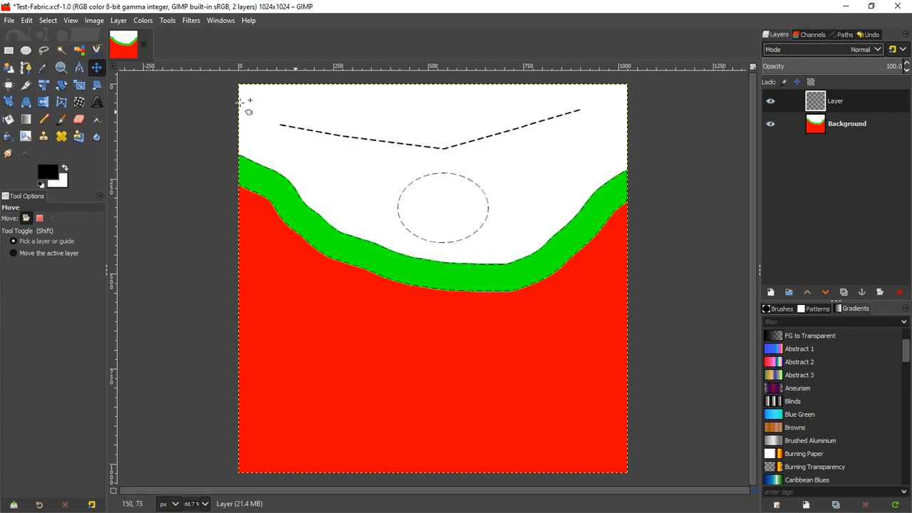
left_click(61, 67)
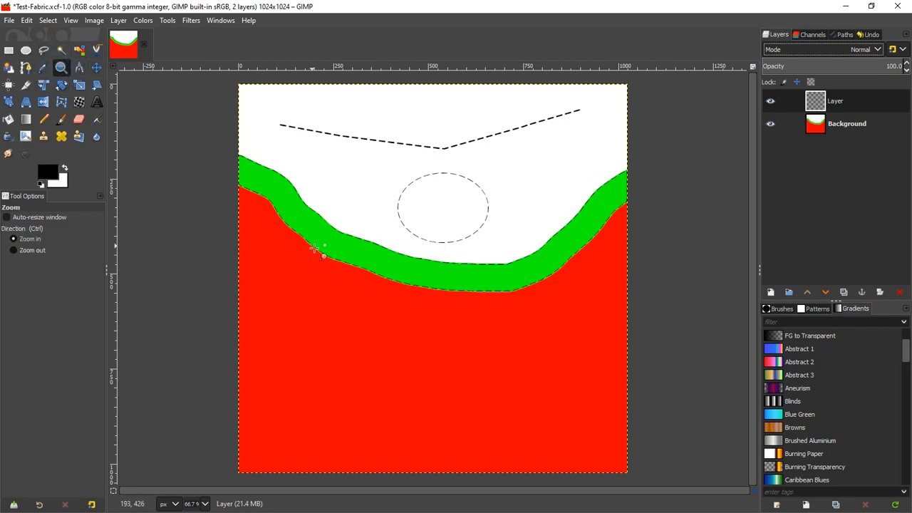
left_click_drag(309, 236, 485, 317)
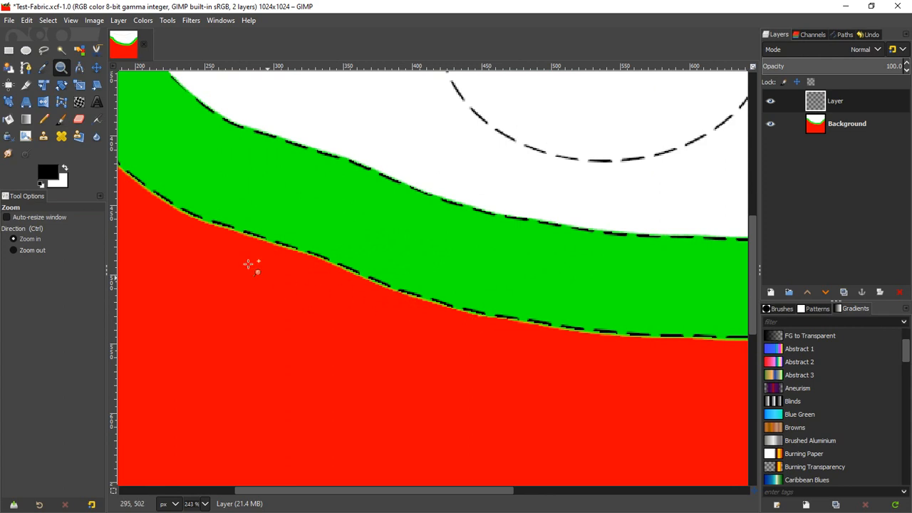
left_click(96, 67)
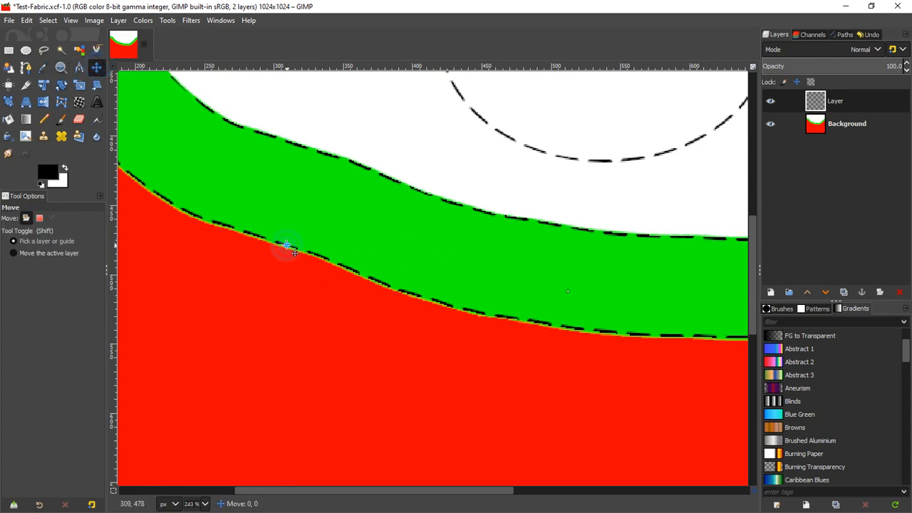
left_click_drag(286, 244, 286, 240)
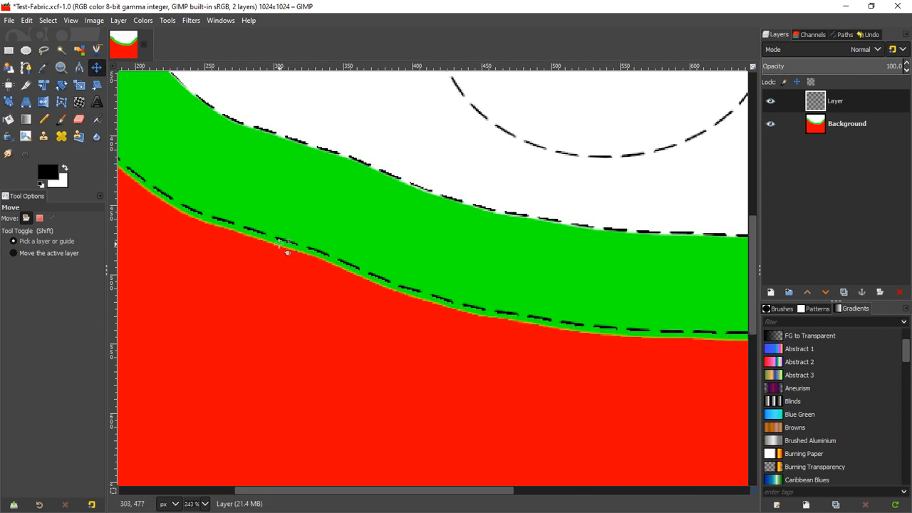
Step: Erase the dashes along the green band's upper edge using the Eraser at size 100 with Hard edge enabled
left_click(74, 21)
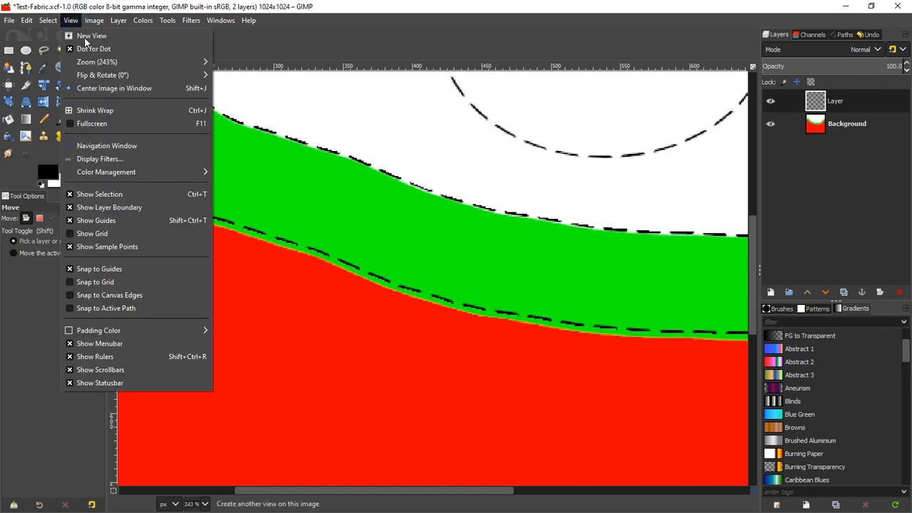
mouse_move(89, 62)
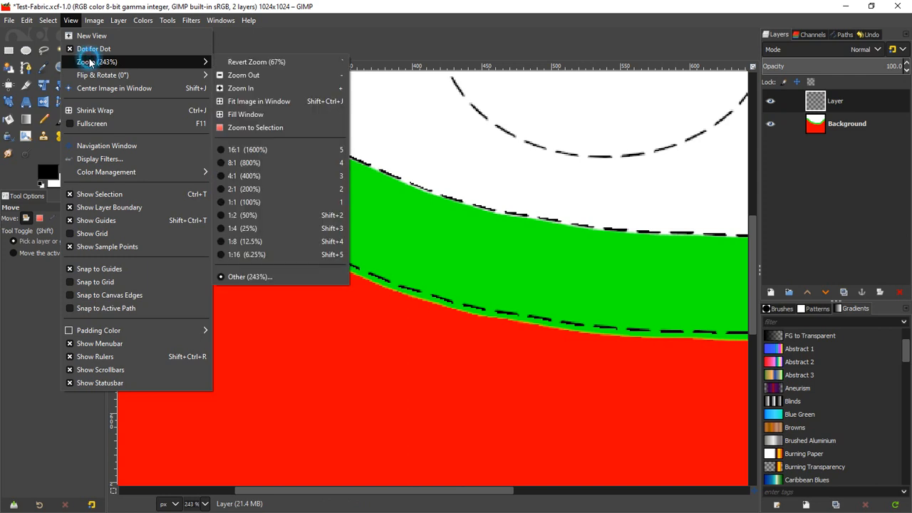
left_click(298, 215)
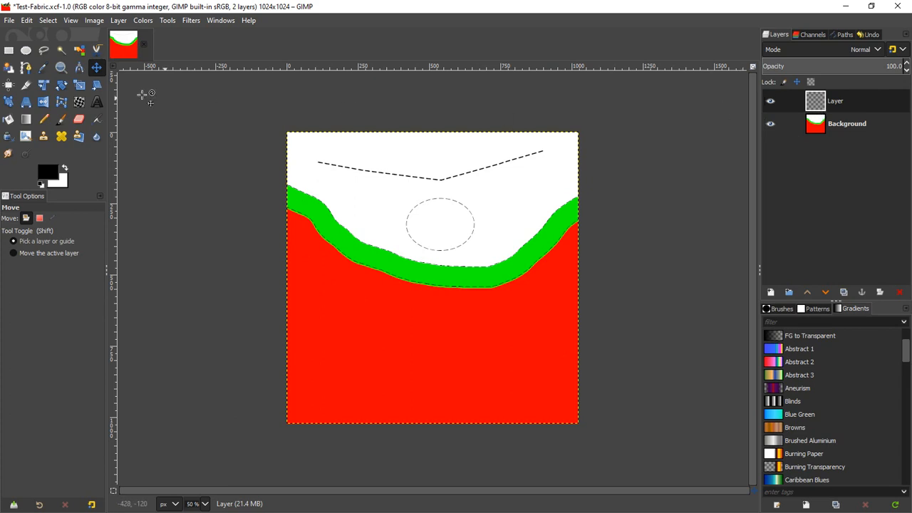
left_click(78, 119)
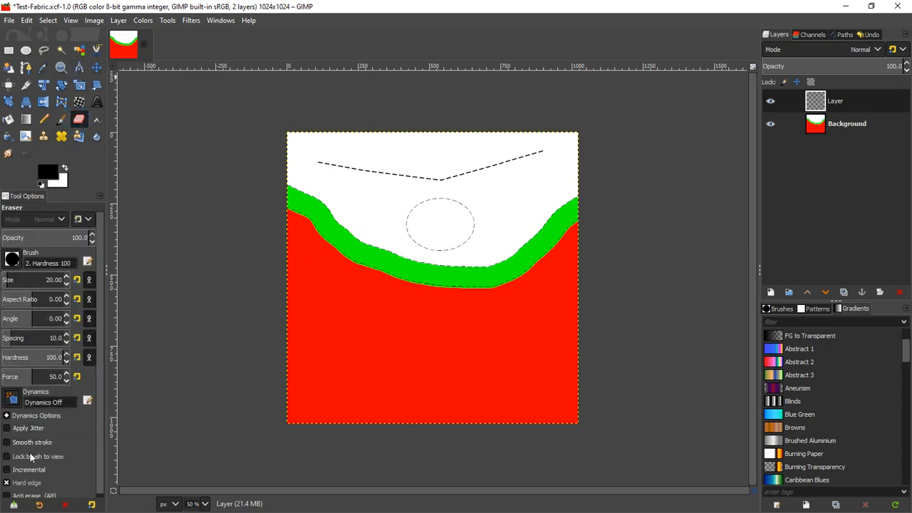
left_click(7, 484)
left_click(49, 279)
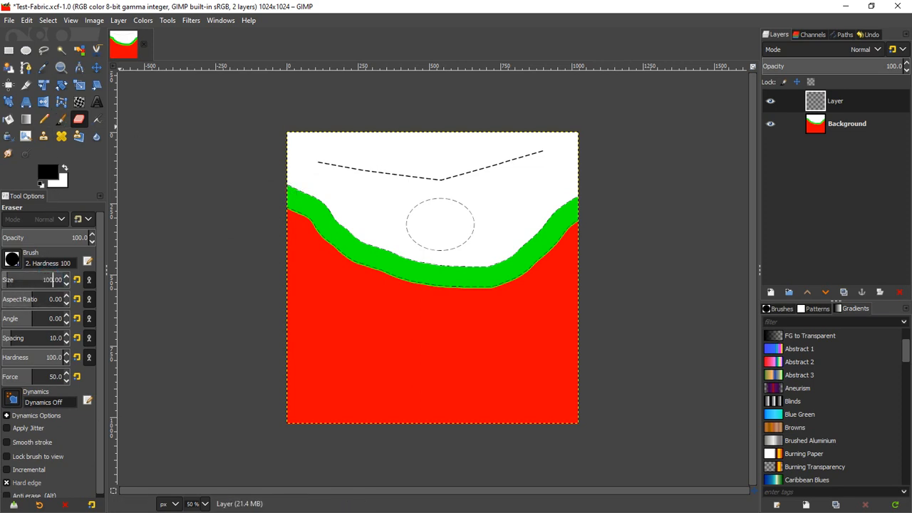
left_click(289, 182)
mouse_move(303, 184)
left_mouse_down()
mouse_move(425, 271)
mouse_move(494, 263)
mouse_move(586, 193)
left_mouse_up()
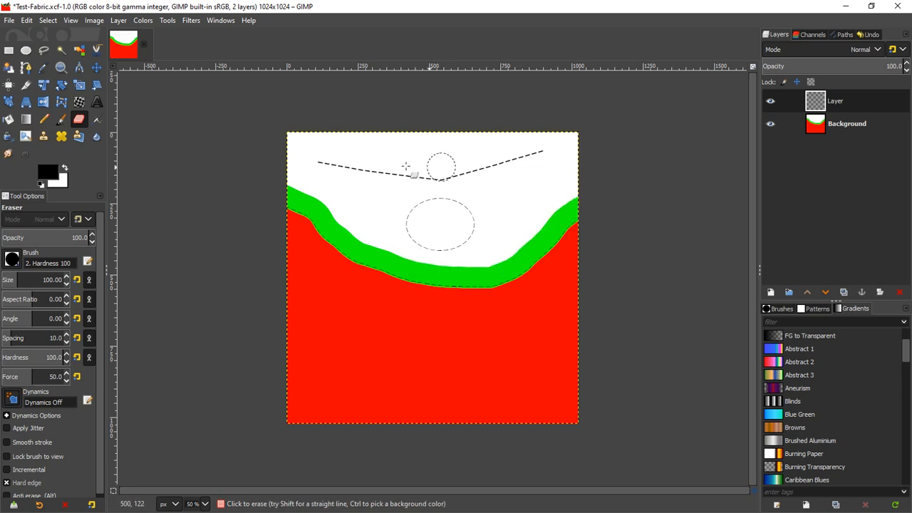
Step: Erase the leftover vertical dashes where the green band meets the image's left and right borders
left_click(62, 67)
left_click_drag(268, 165, 328, 238)
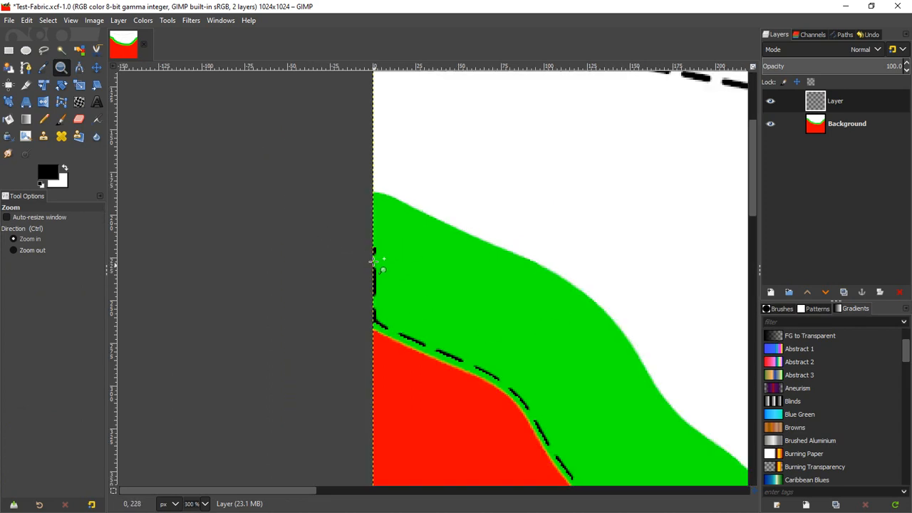
left_click(79, 119)
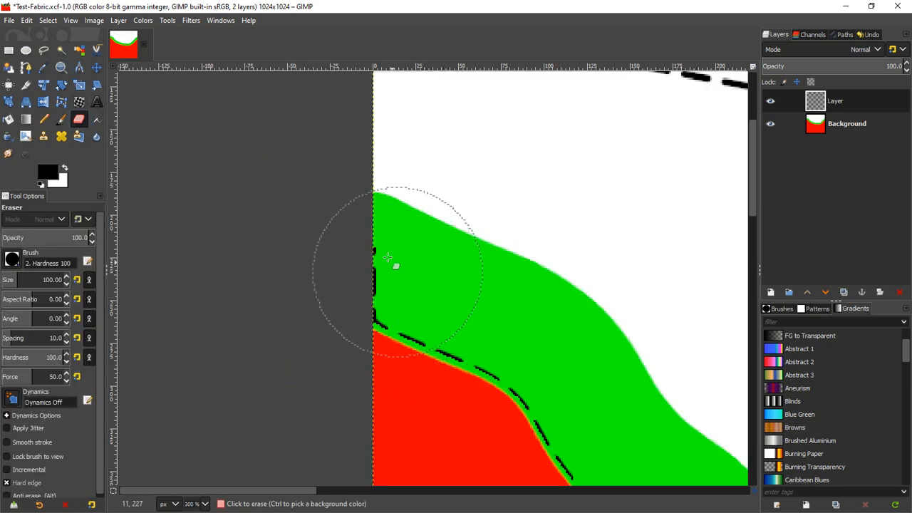
left_click(354, 234)
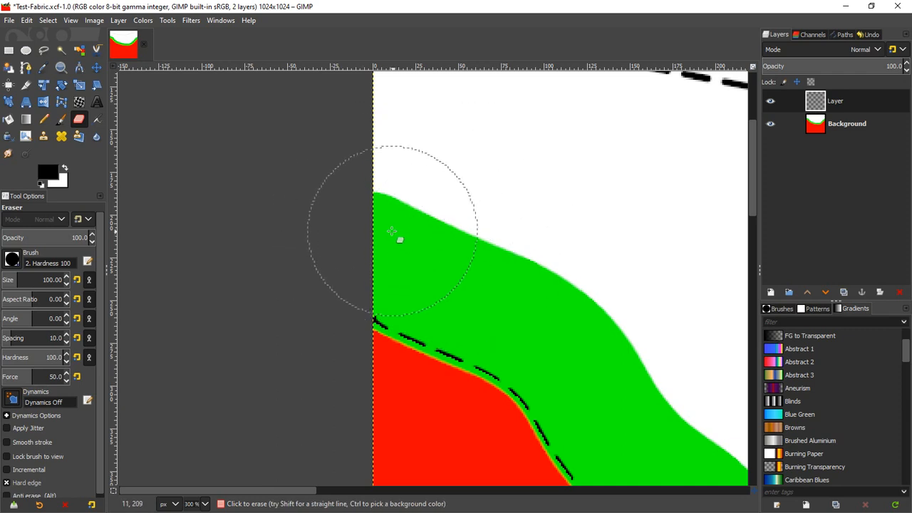
left_click(392, 234)
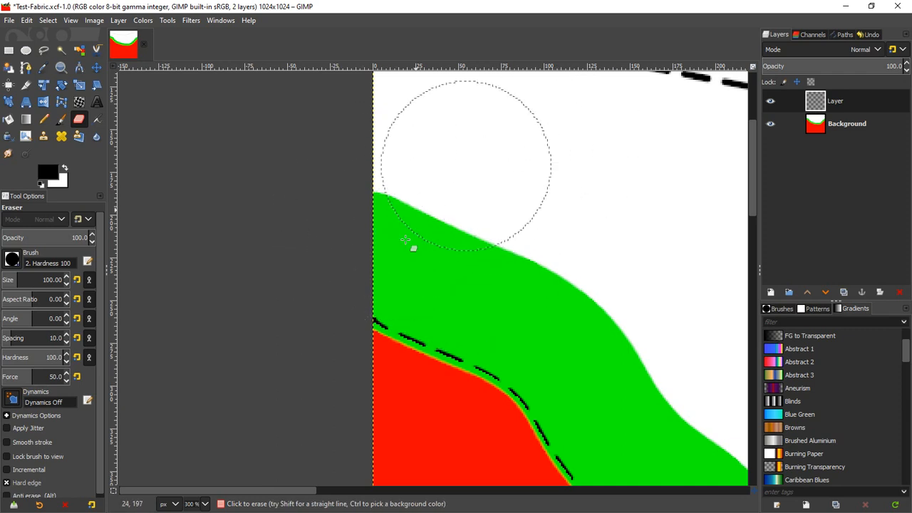
left_click_drag(313, 493, 759, 489)
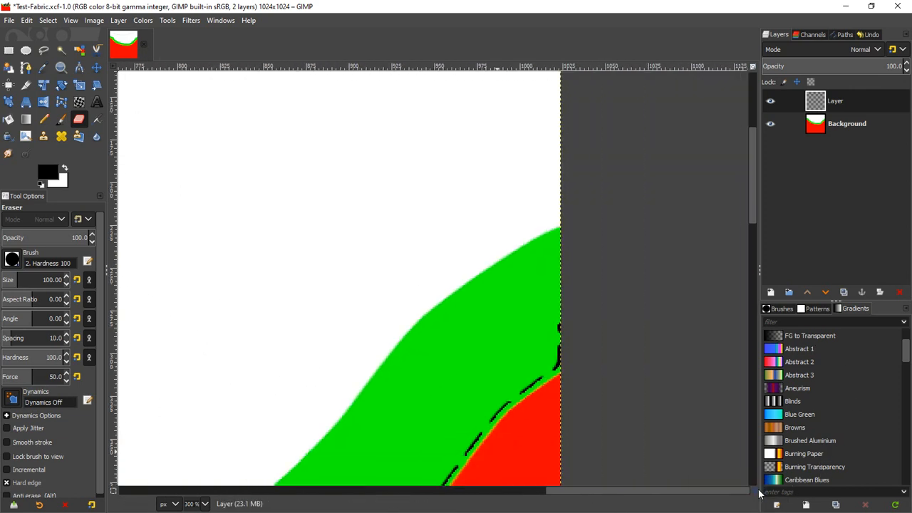
left_click(524, 283)
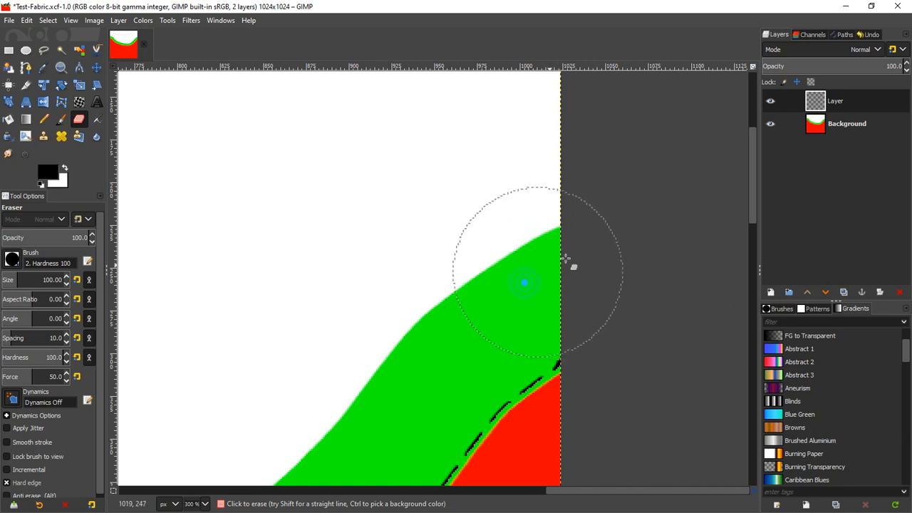
Step: Set the zoom to 1:2 (50%) and activate the Move tool
left_click(71, 20)
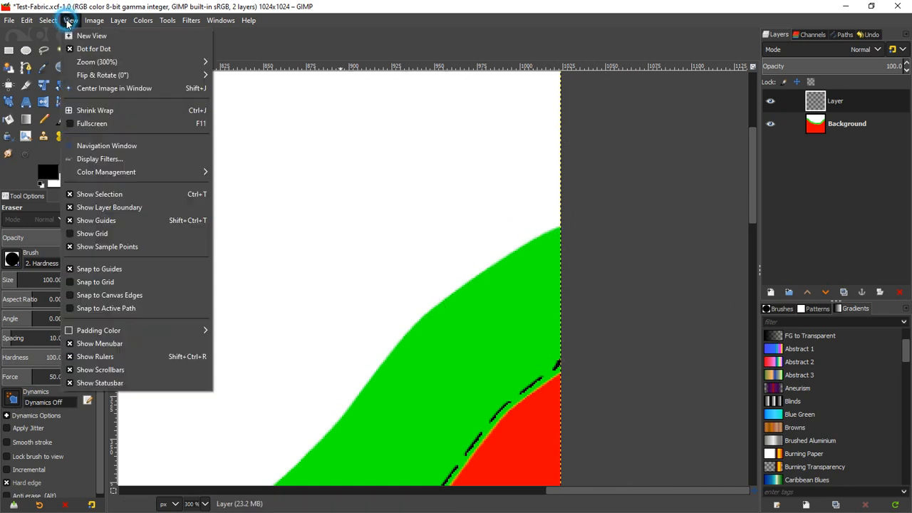
mouse_move(135, 62)
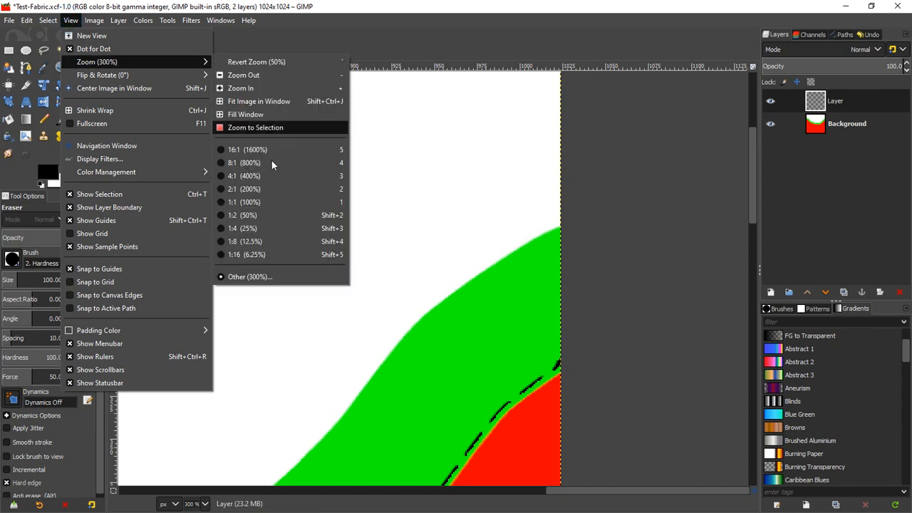
left_click(267, 214)
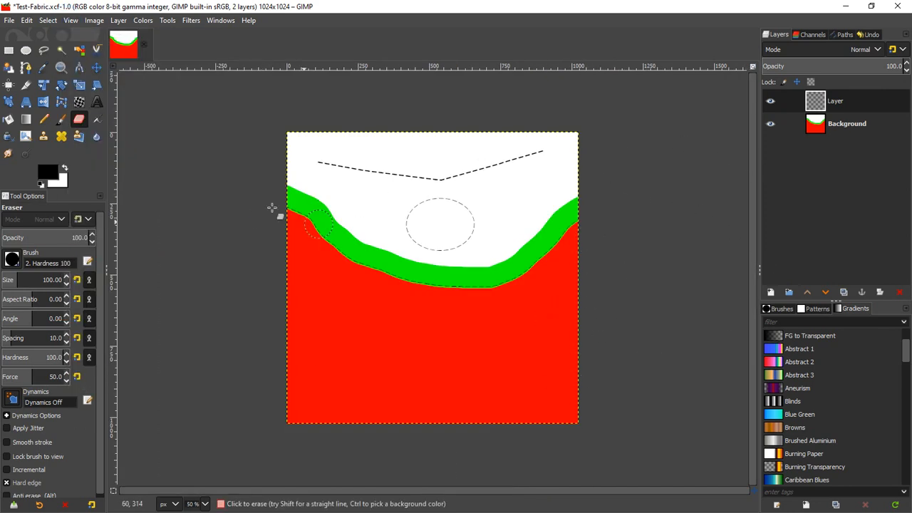
left_click(96, 67)
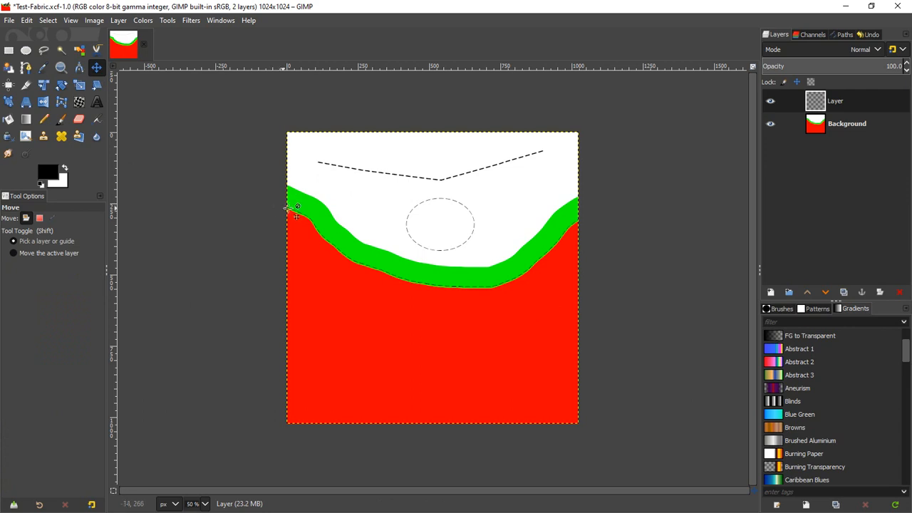